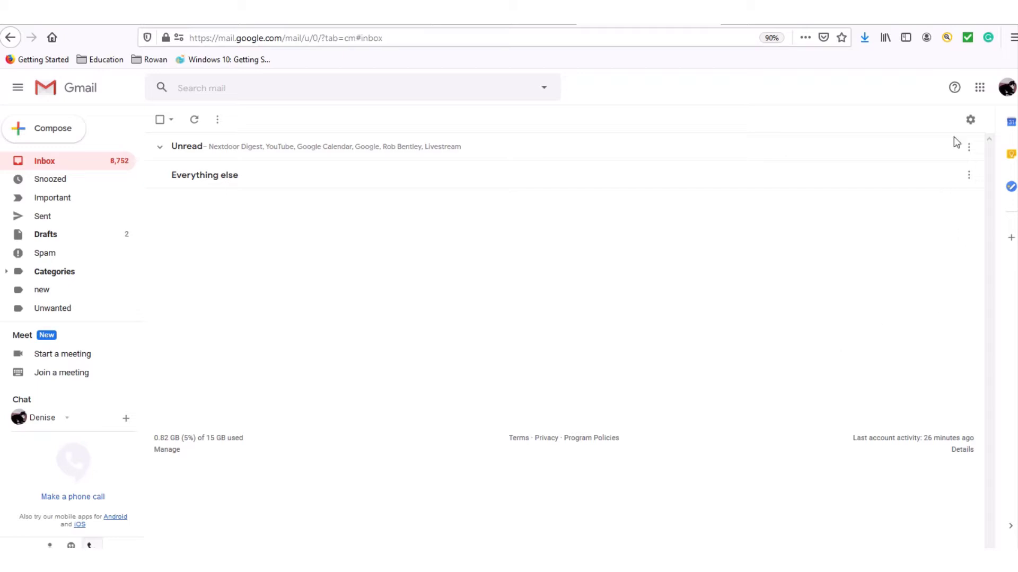
Step: Switch to Google Calendar and create an event titled "Web Design Meeting" on Monday, May 25, 2020, from 10:00am to 11:00am
click(980, 88)
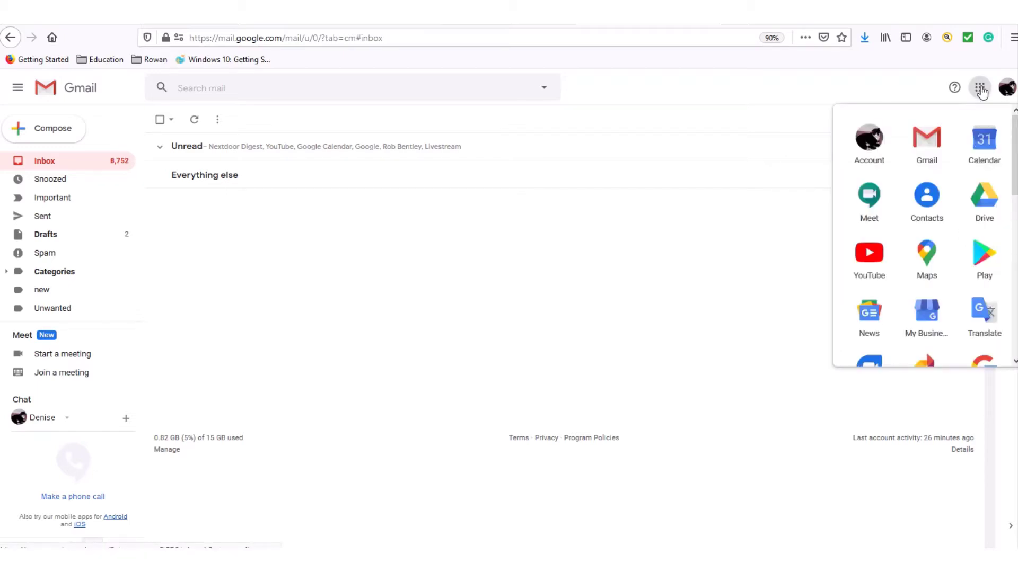
click(984, 154)
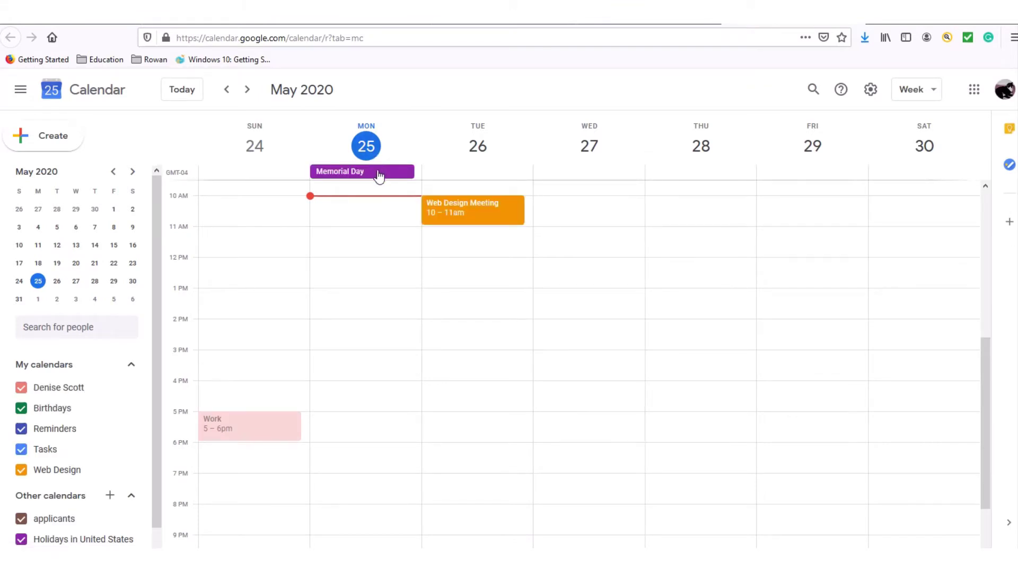
click(372, 210)
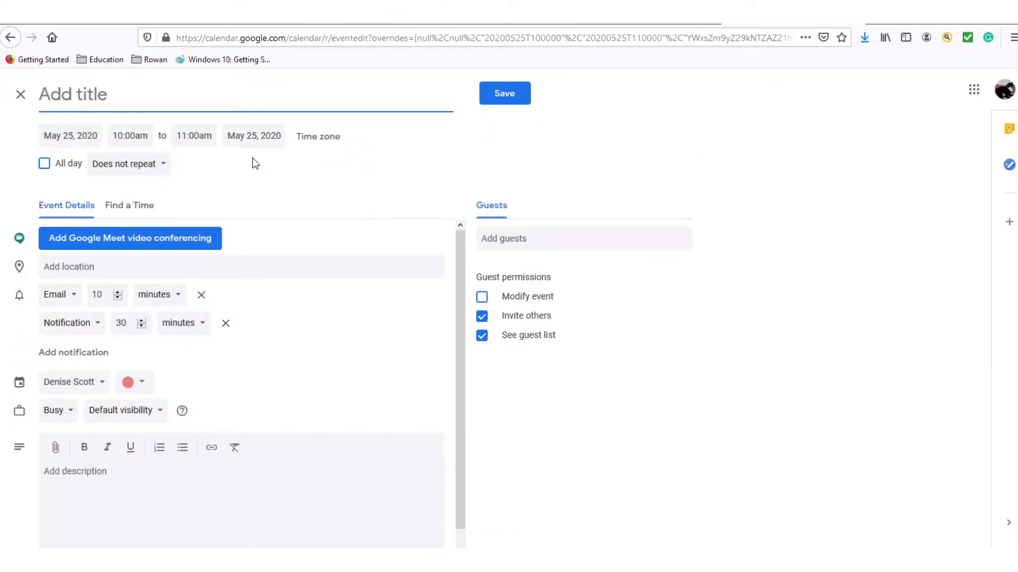
text(Web)
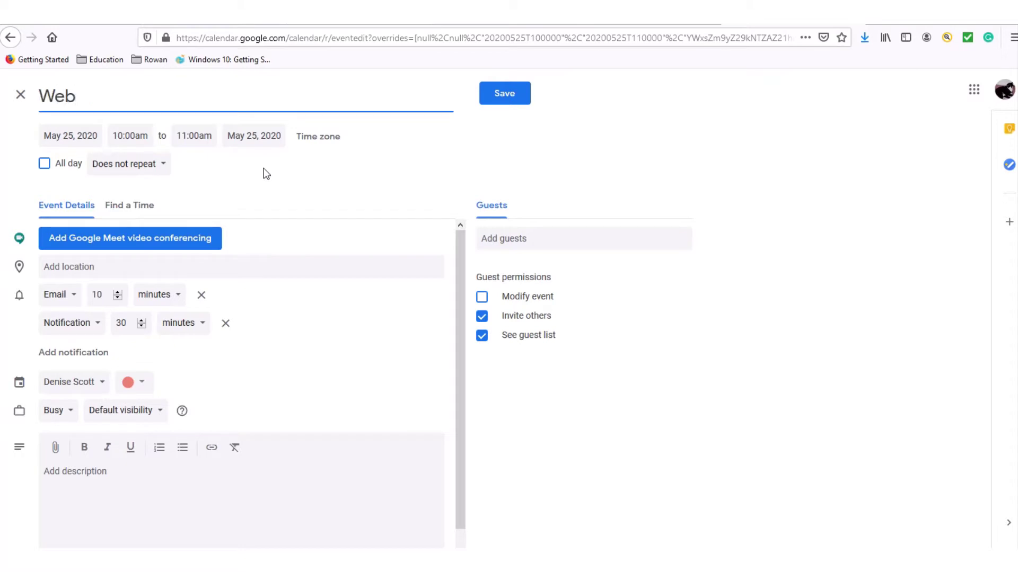
text( Design )
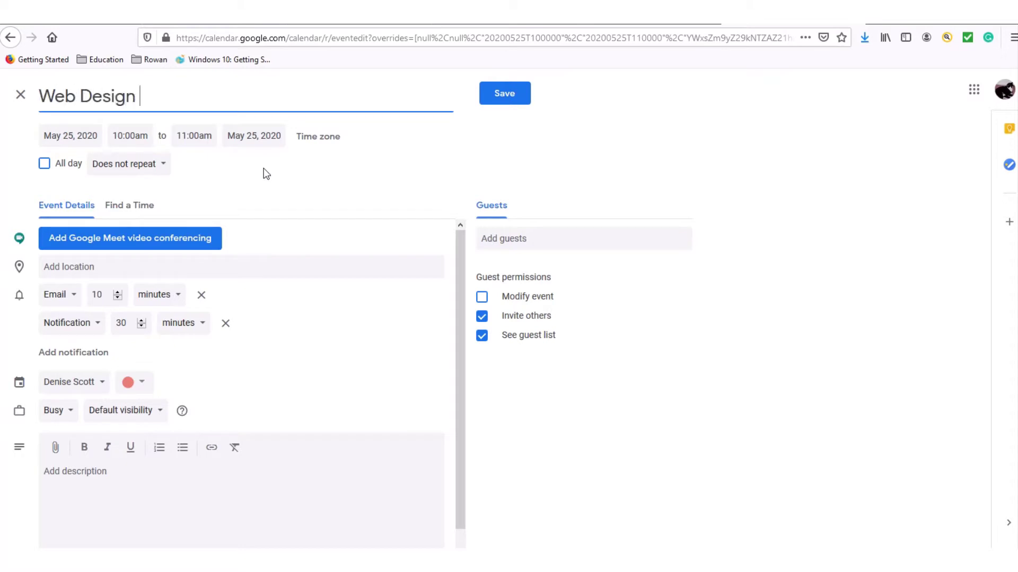
text(Meeting)
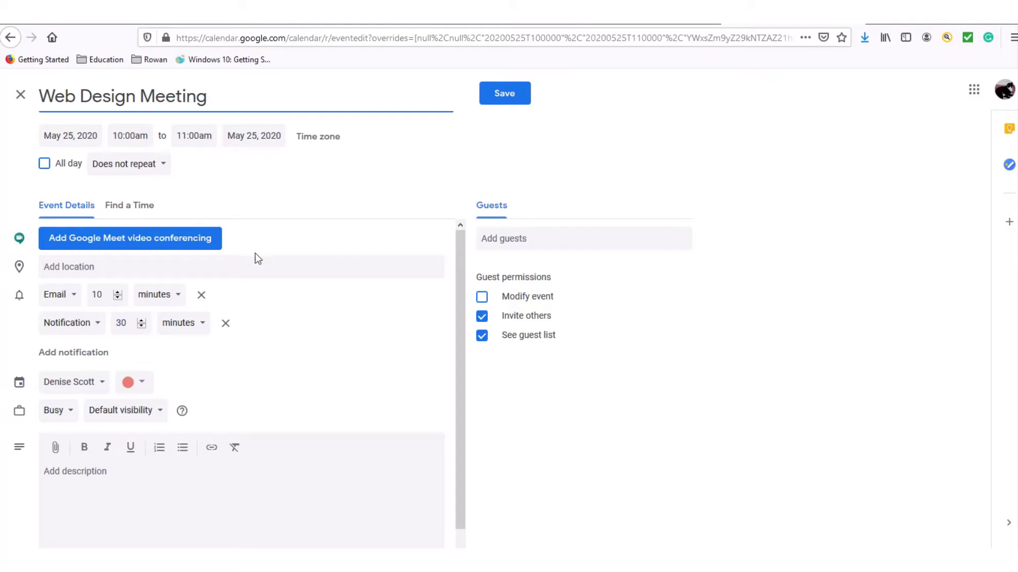
Step: Remove the event's email reminder, leaving a single notification set to 10 minutes
click(203, 296)
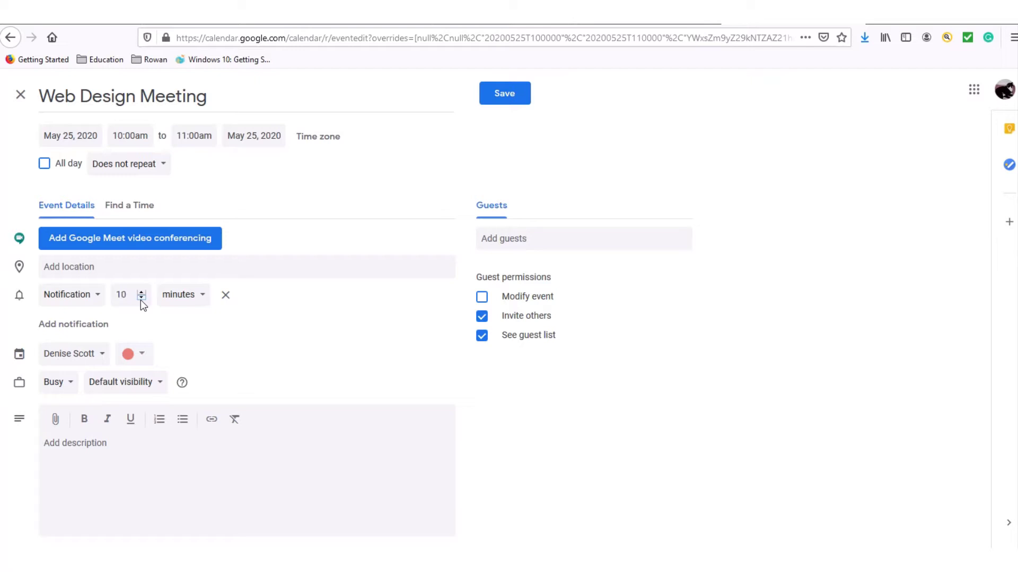
click(205, 299)
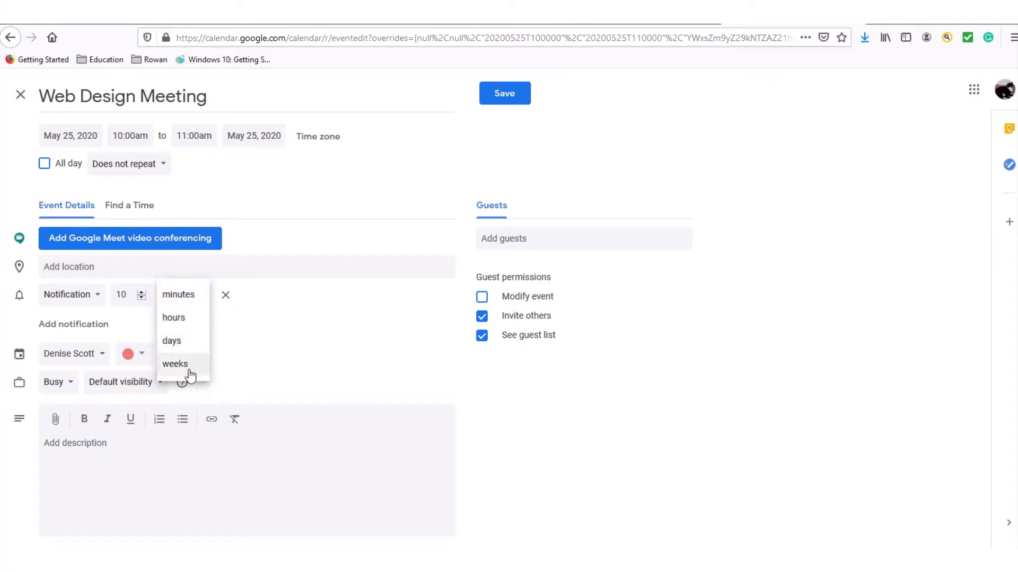
click(321, 353)
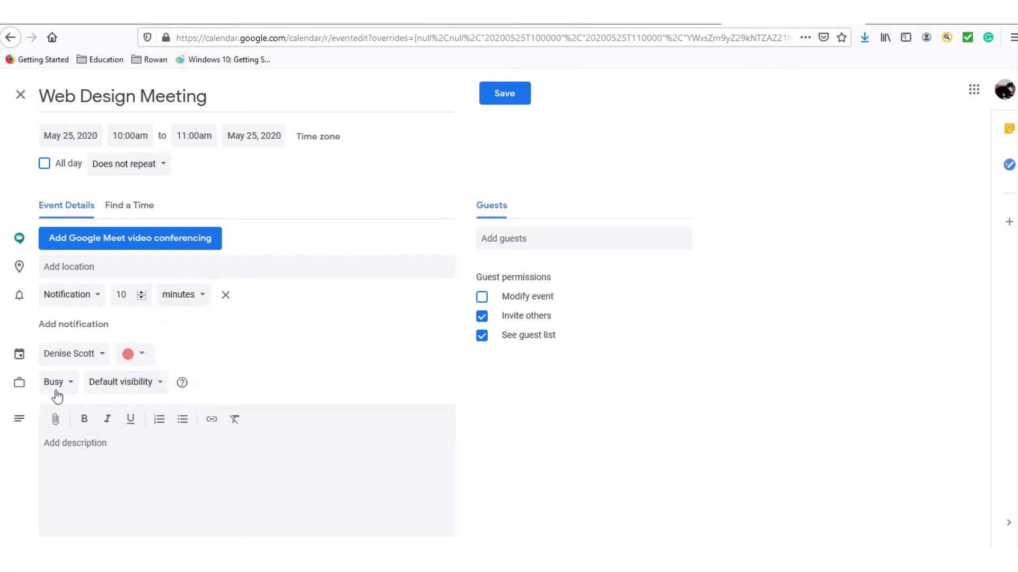
Step: Attach Family Letter.pdf from My Drive to the event description
click(55, 420)
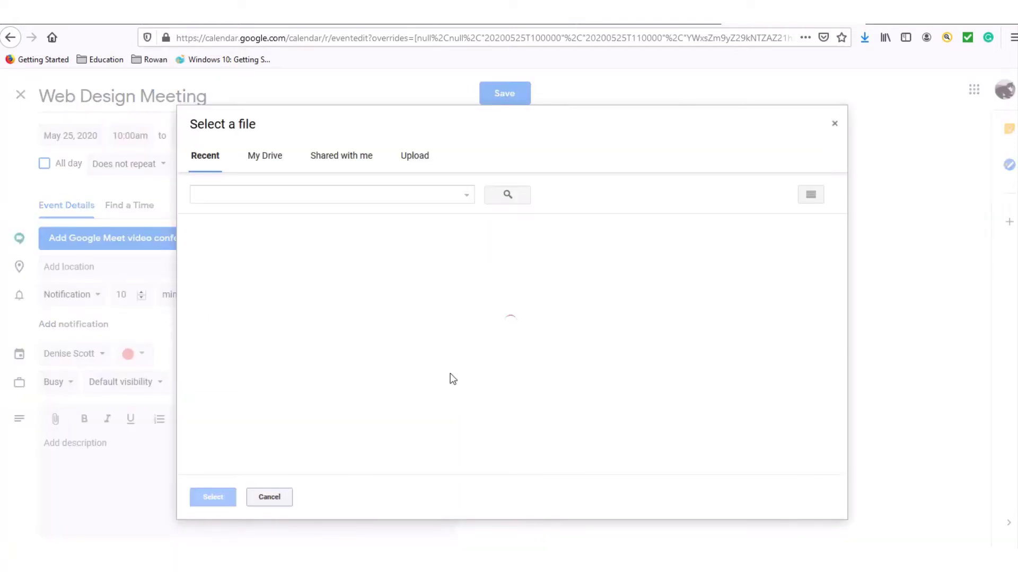
click(273, 163)
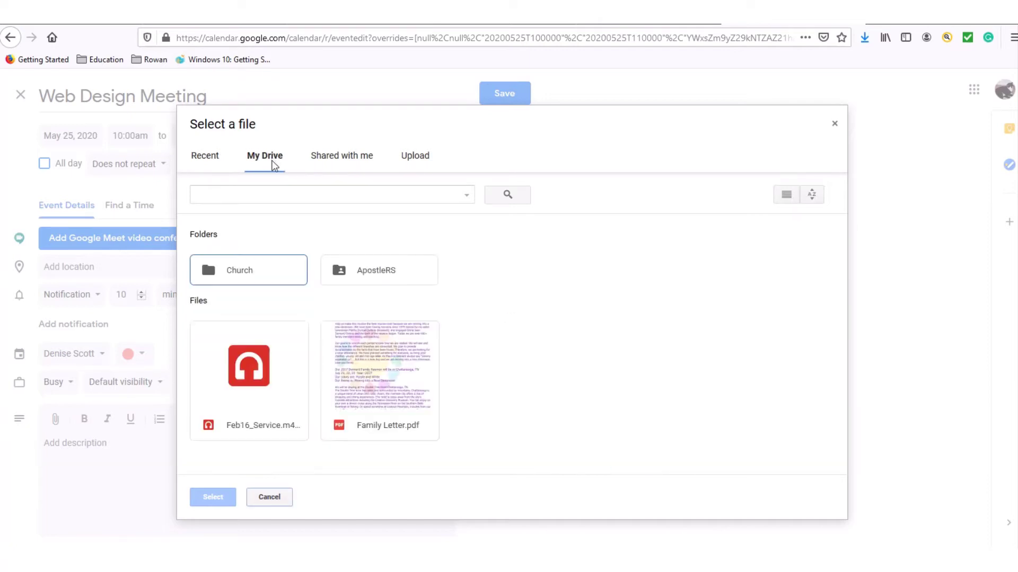
double_click(370, 369)
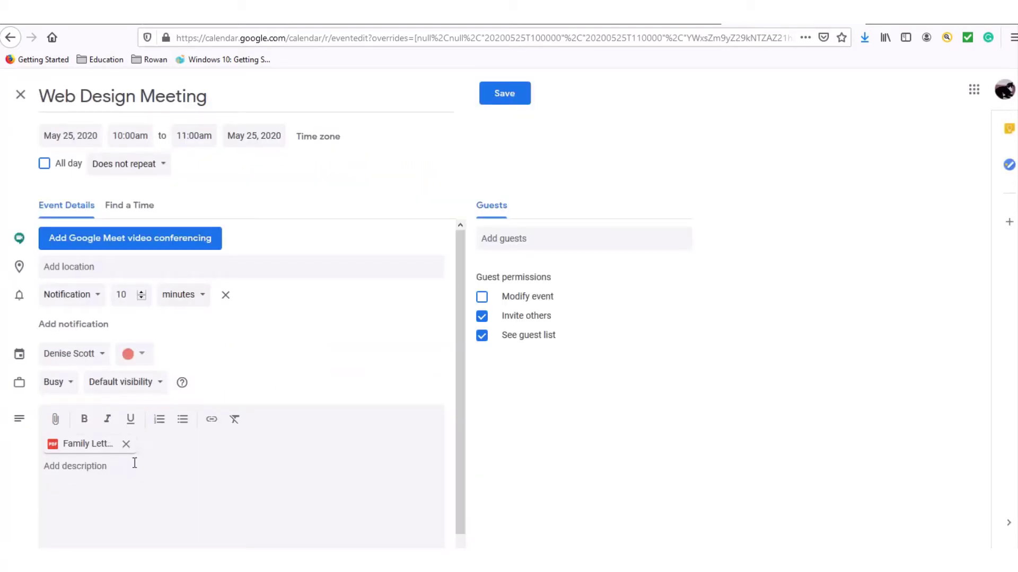
Step: Write the description "This is the attachment for our meeting today." followed by "Thank you," and the sender's name
click(122, 479)
text(This is the attachment for o)
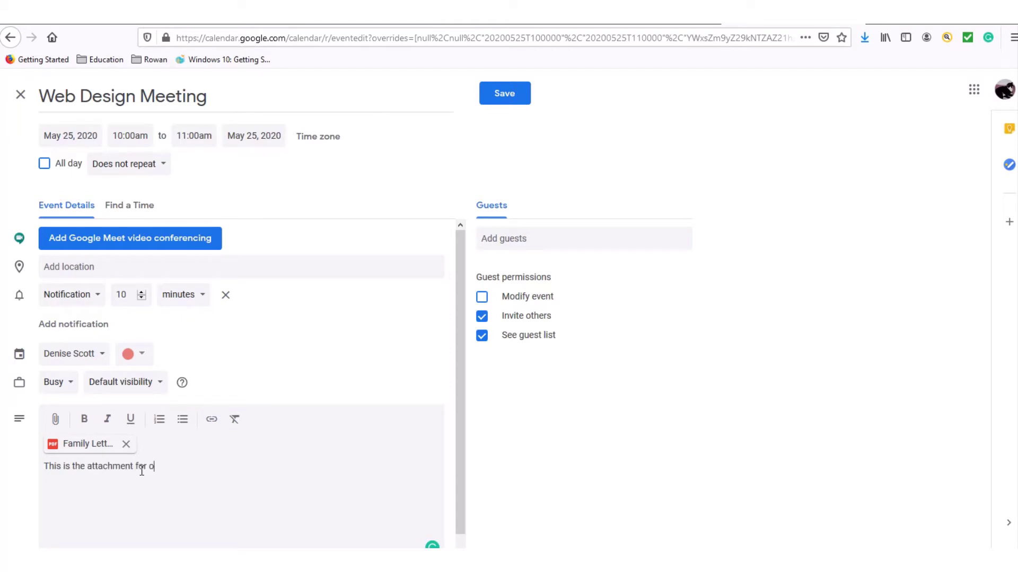
text(ur meeting today.)
key(Return)
text(Tha)
text(nk you, )
text(Prof. D.)
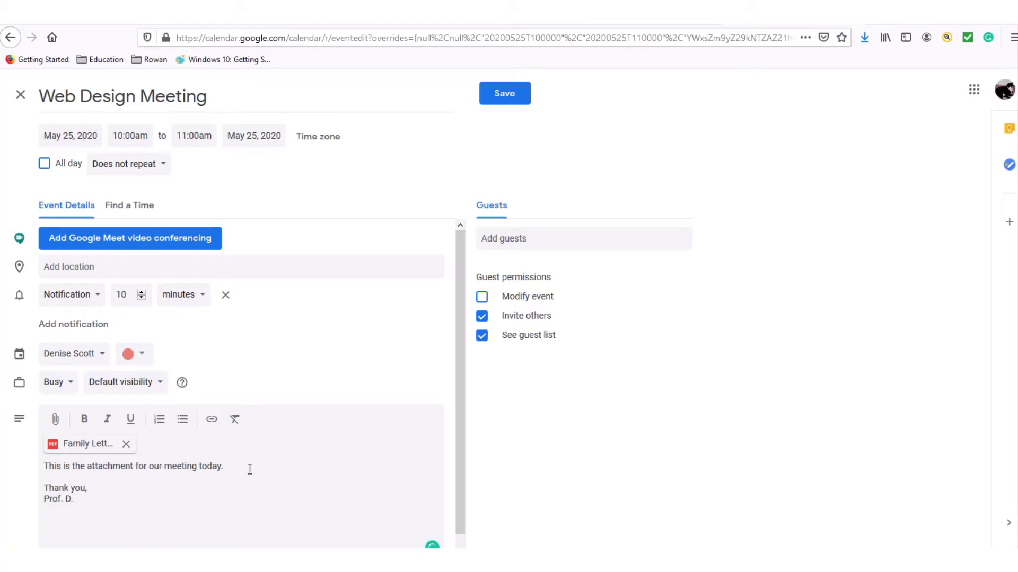
Step: Add the third suggested contact as a guest of the event
right_click(542, 241)
click(542, 238)
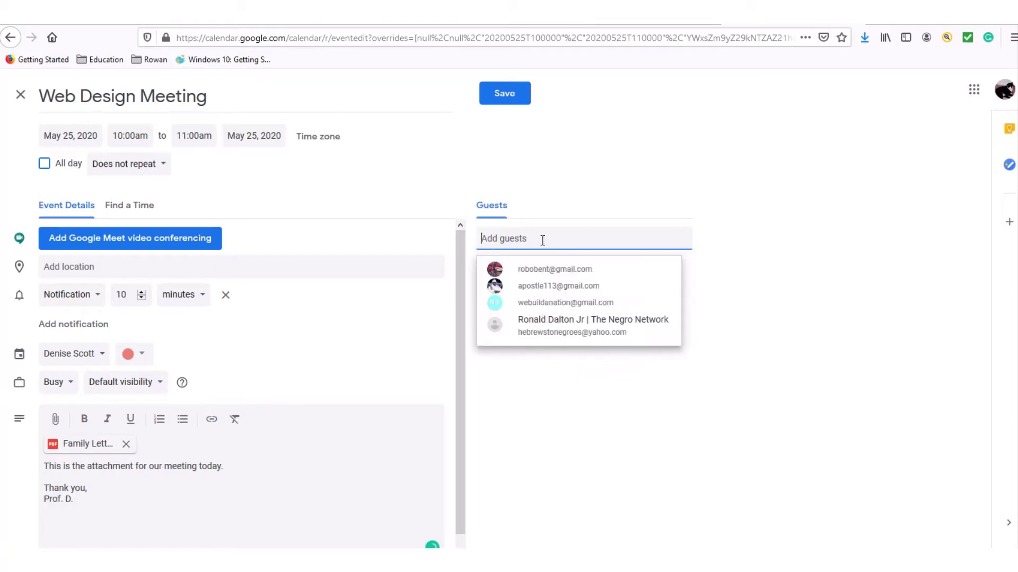
click(561, 304)
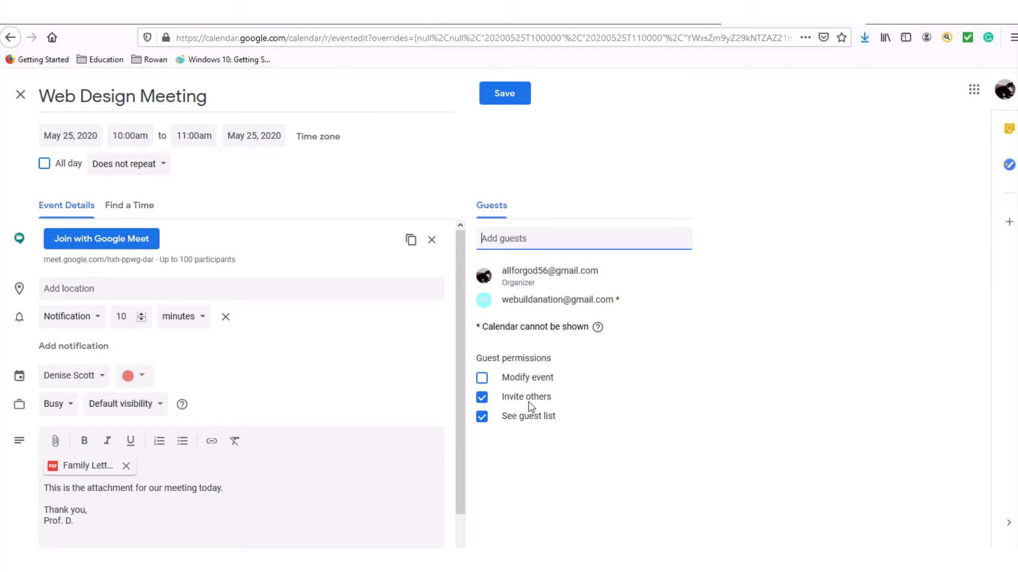
Step: Turn off the guests' permission to invite others and save the event without sending invitation emails
click(482, 399)
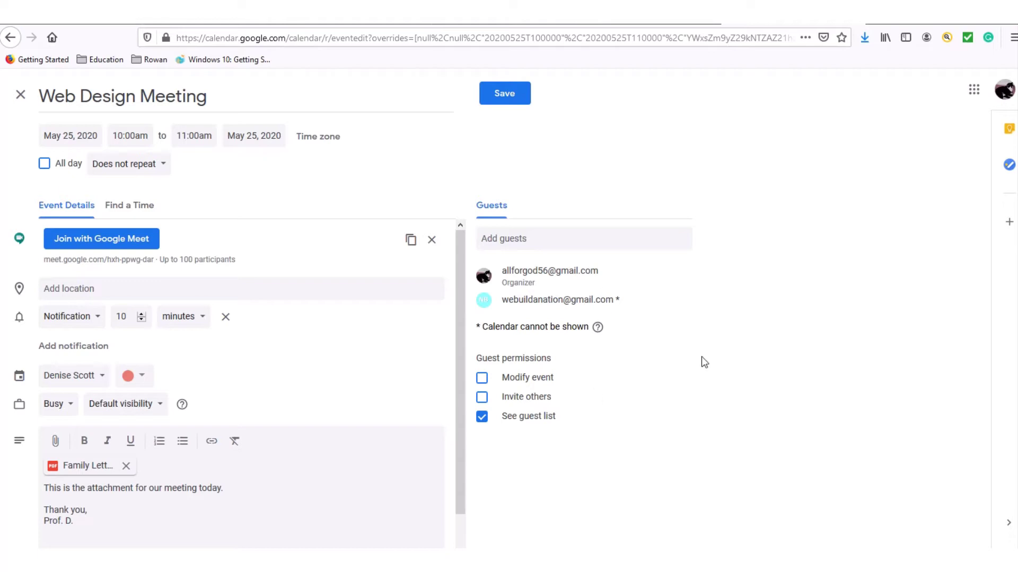
click(512, 103)
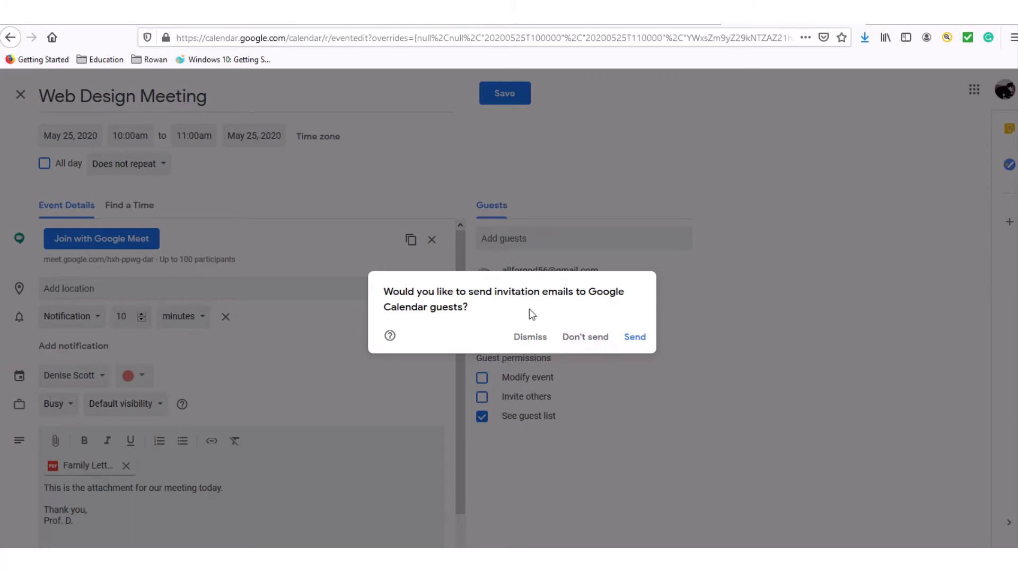
click(584, 339)
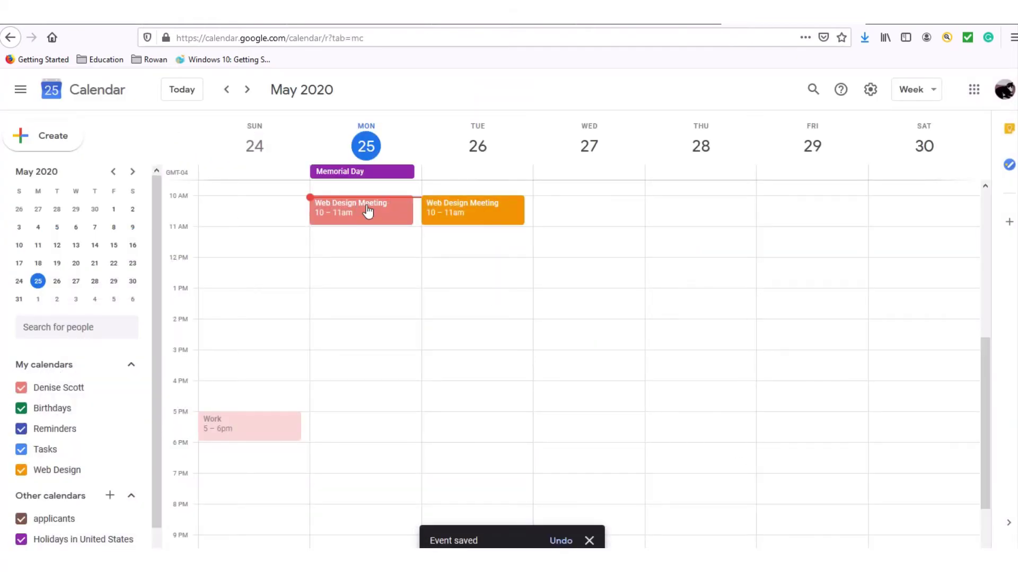
Step: Switch to Google Meet, open the 10:00 AM Web Design Meeting and allow the site to use the microphone
click(975, 99)
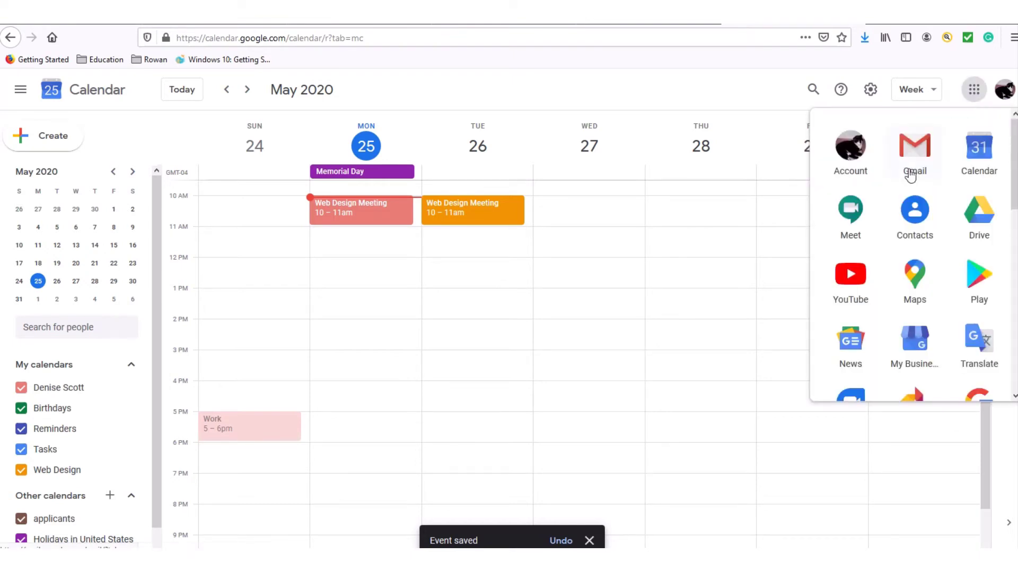
click(854, 217)
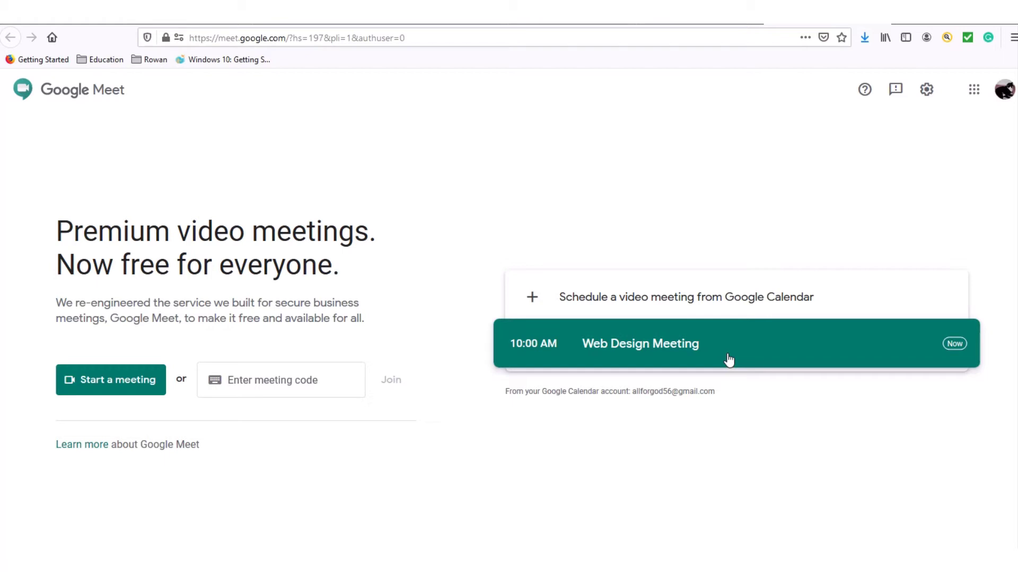
click(956, 344)
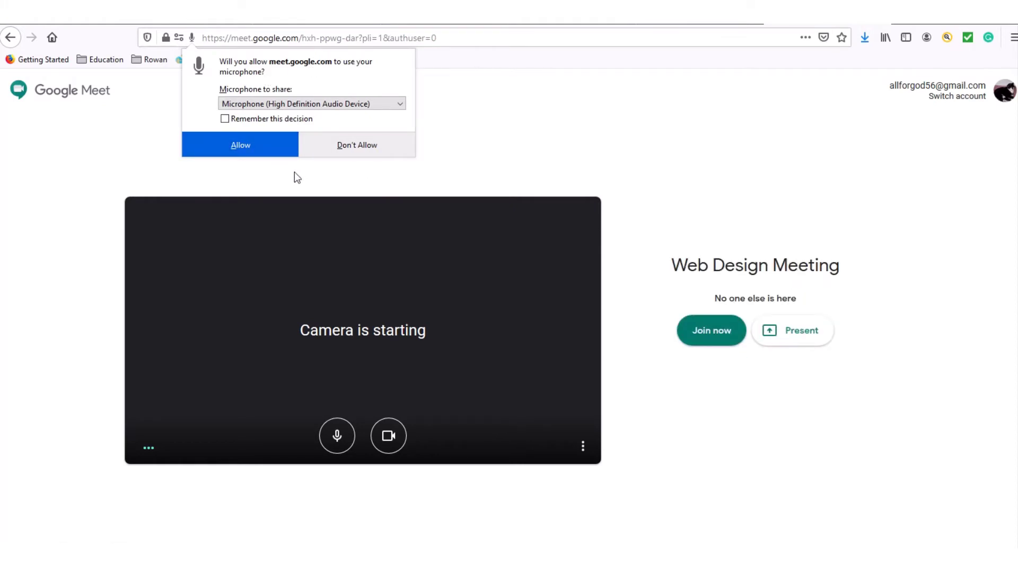
click(246, 150)
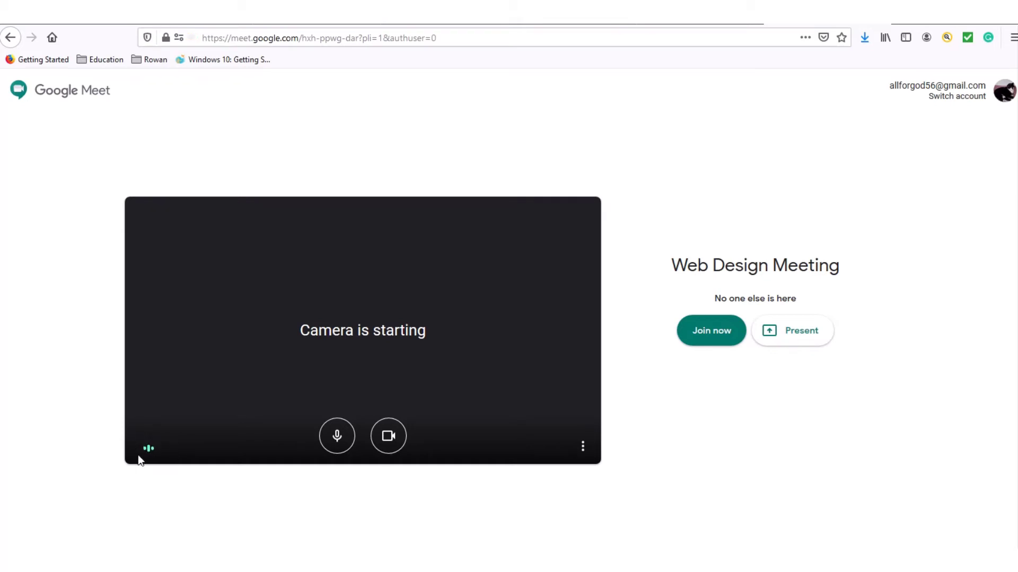
Step: Mute and unmute the microphone on the preview screen, and join the Web Design Meeting
click(337, 437)
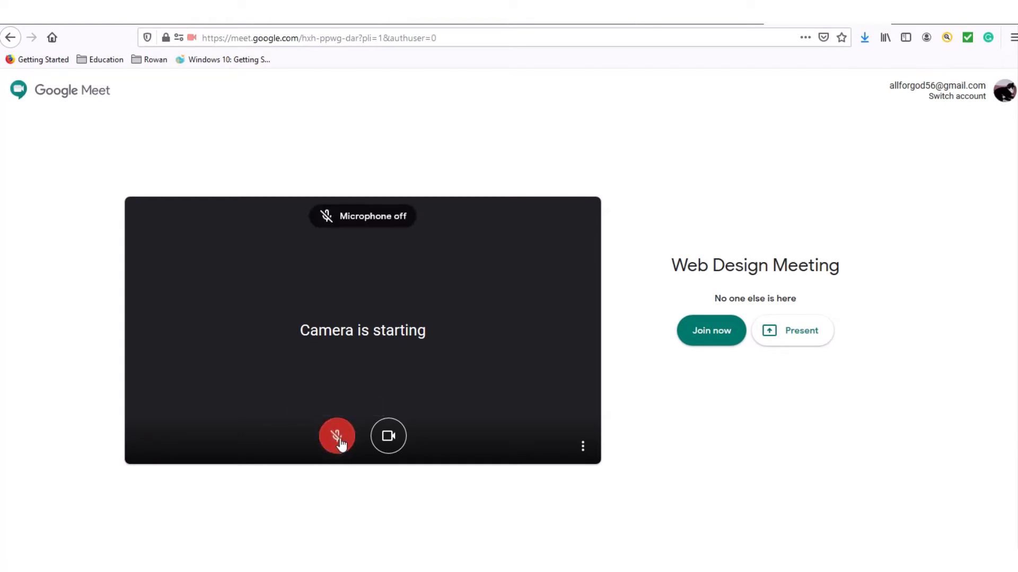
click(337, 438)
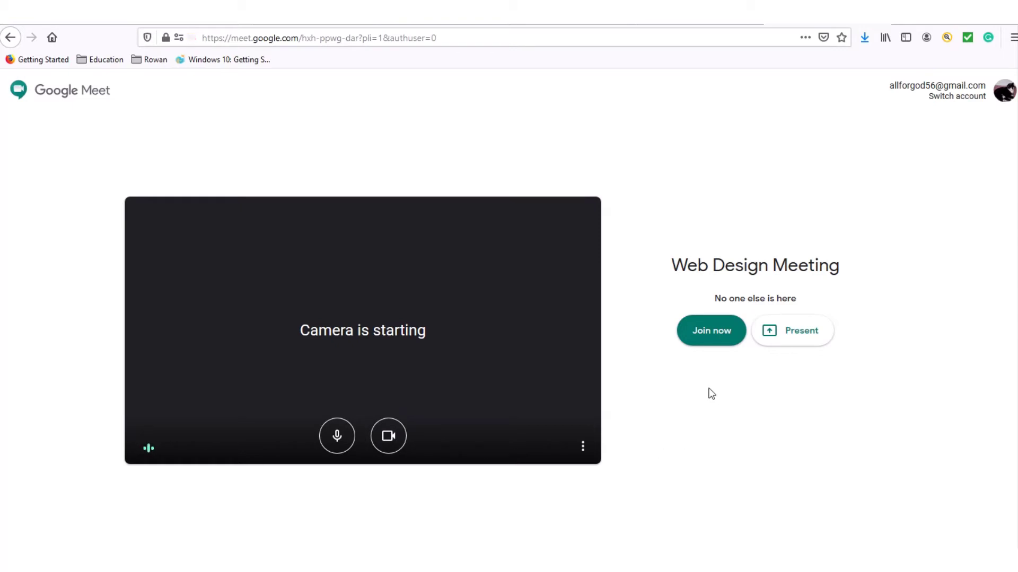
click(720, 340)
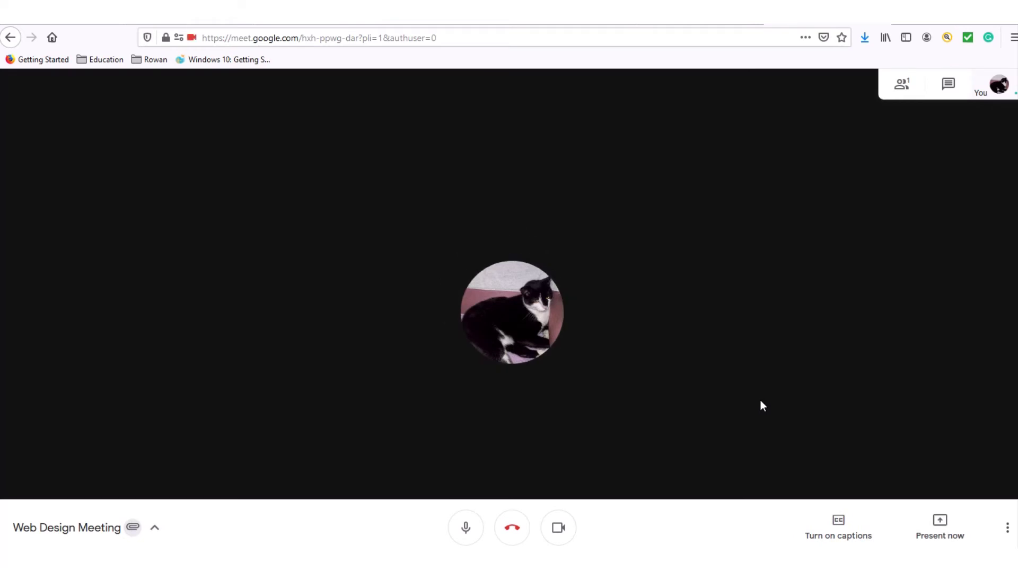
Step: Turn on captions in the meeting, and switch the microphone off and back on
click(836, 525)
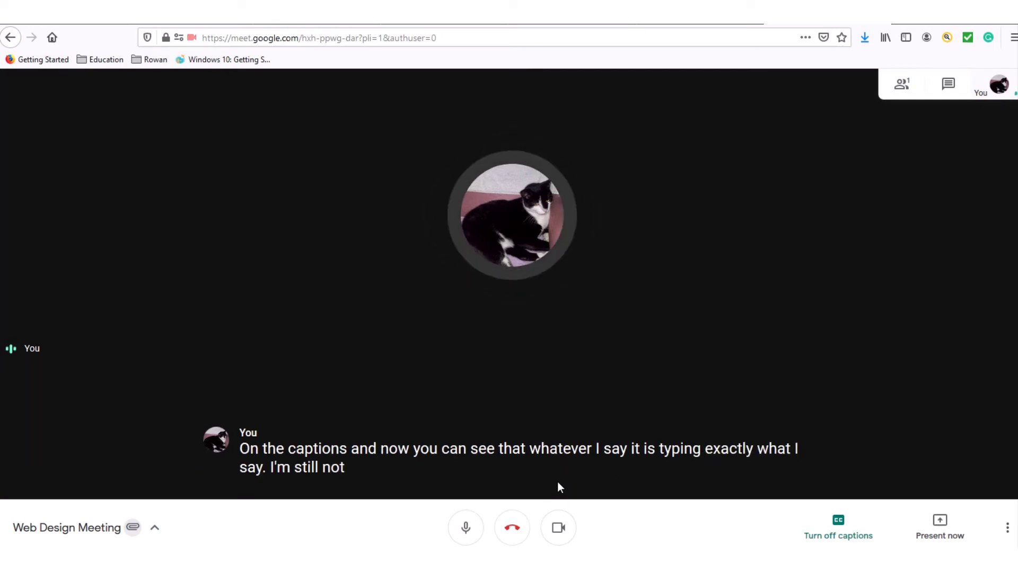
click(465, 529)
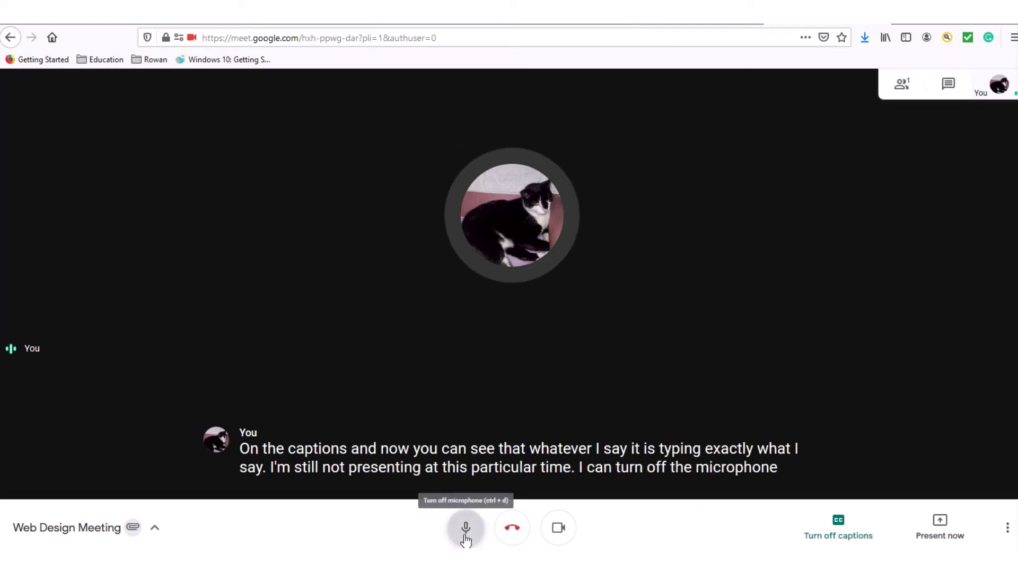
click(466, 537)
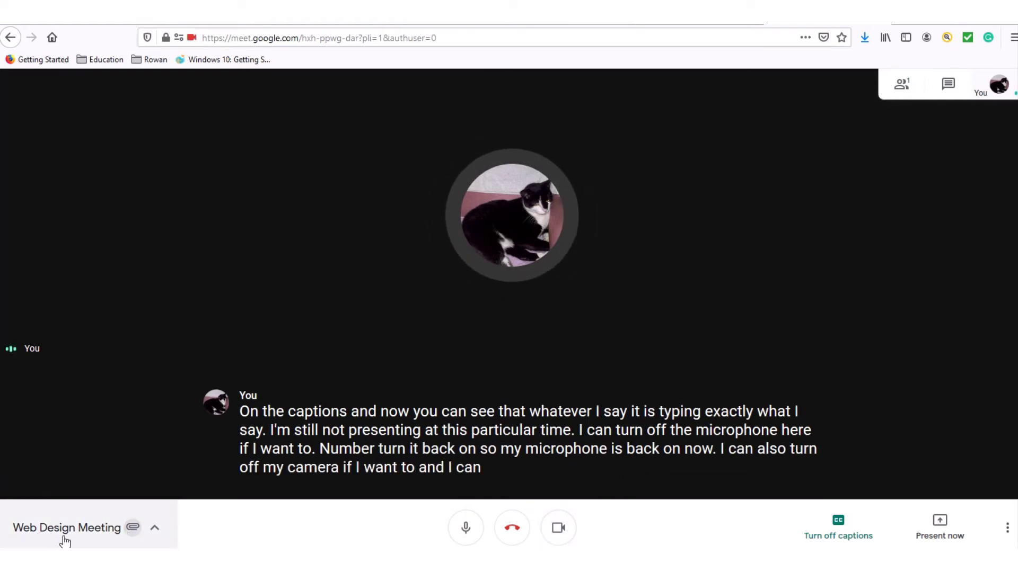
Step: Examine the meeting's details with its joining info and its attachments, and close the overview
click(156, 529)
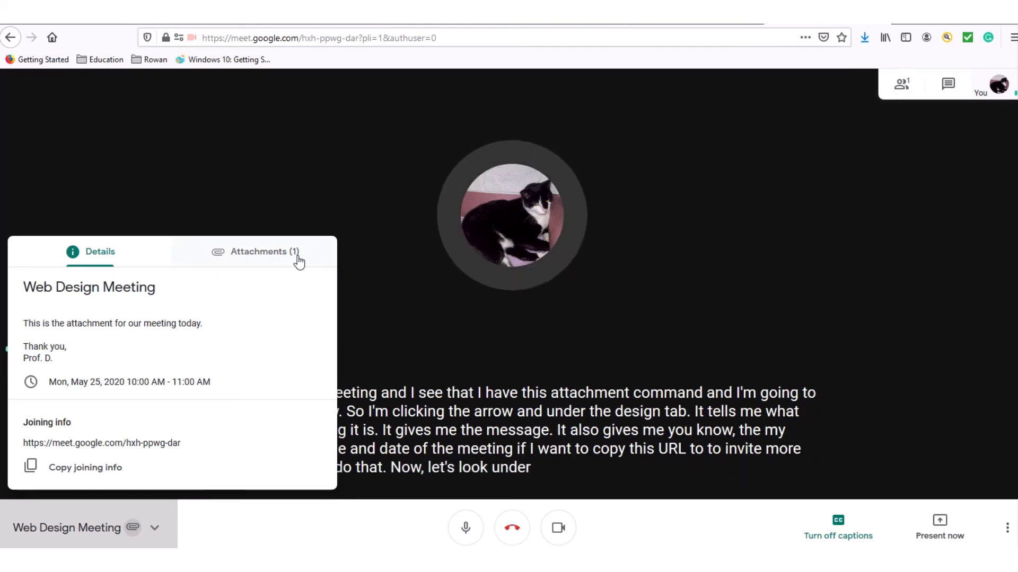
click(261, 256)
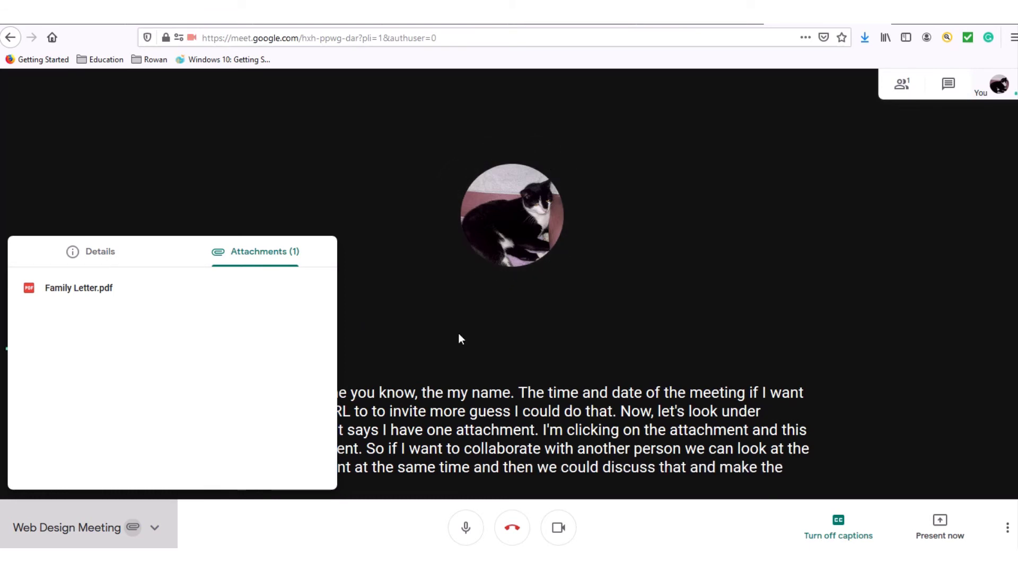
click(768, 327)
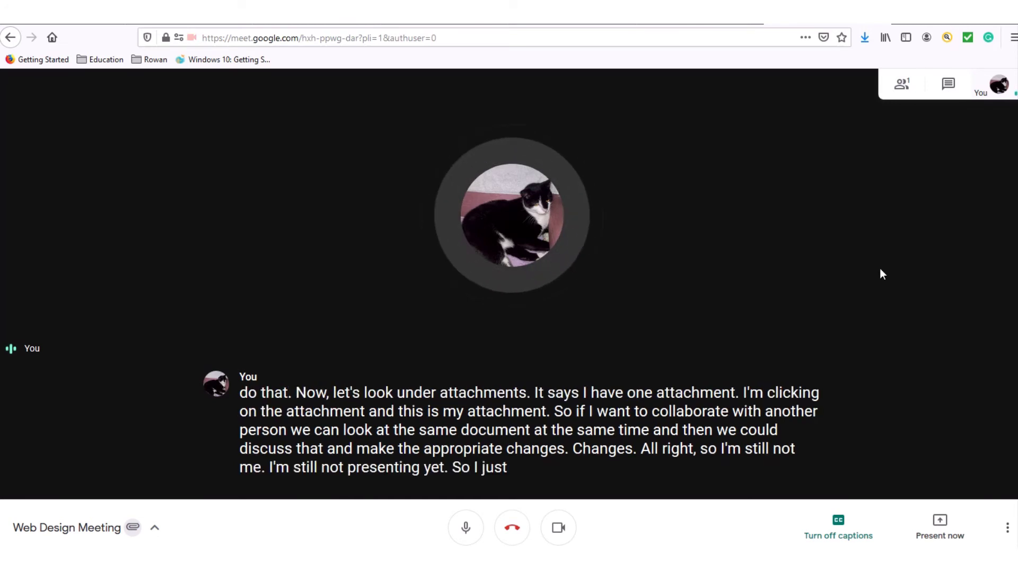
Step: Show the meeting's participant list, and view the dialog for adding people without inviting anyone
click(902, 86)
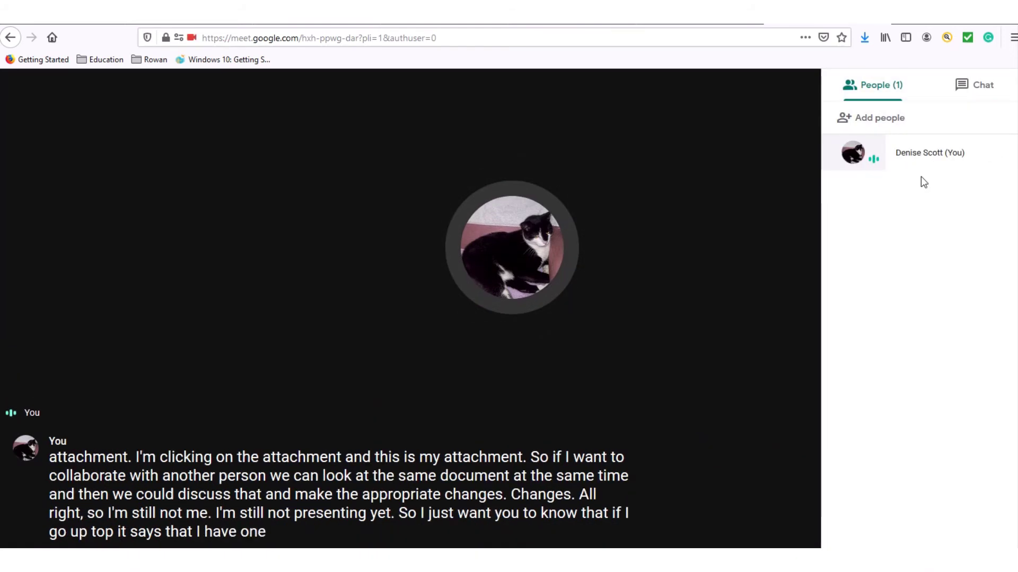
click(881, 119)
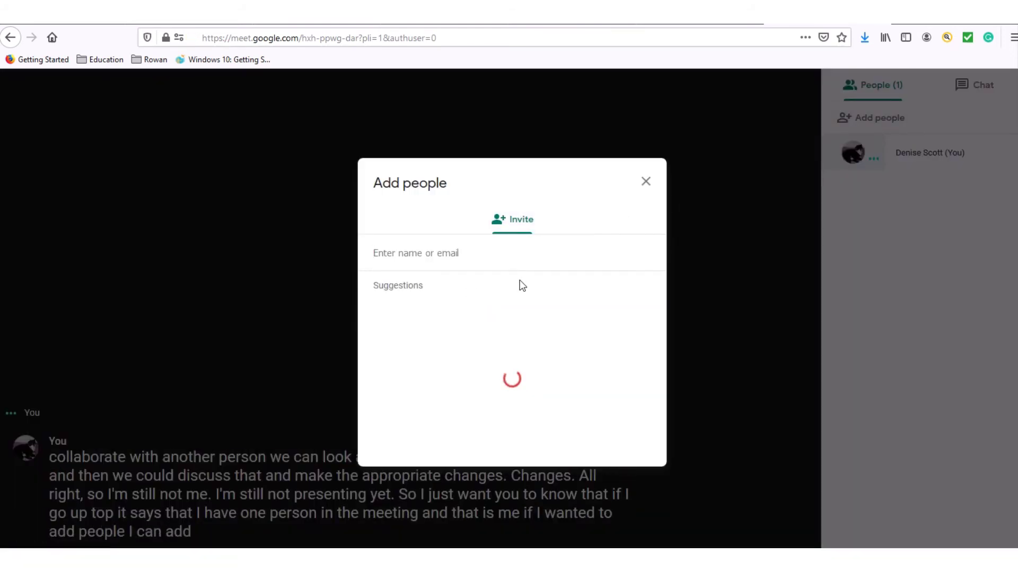
click(645, 182)
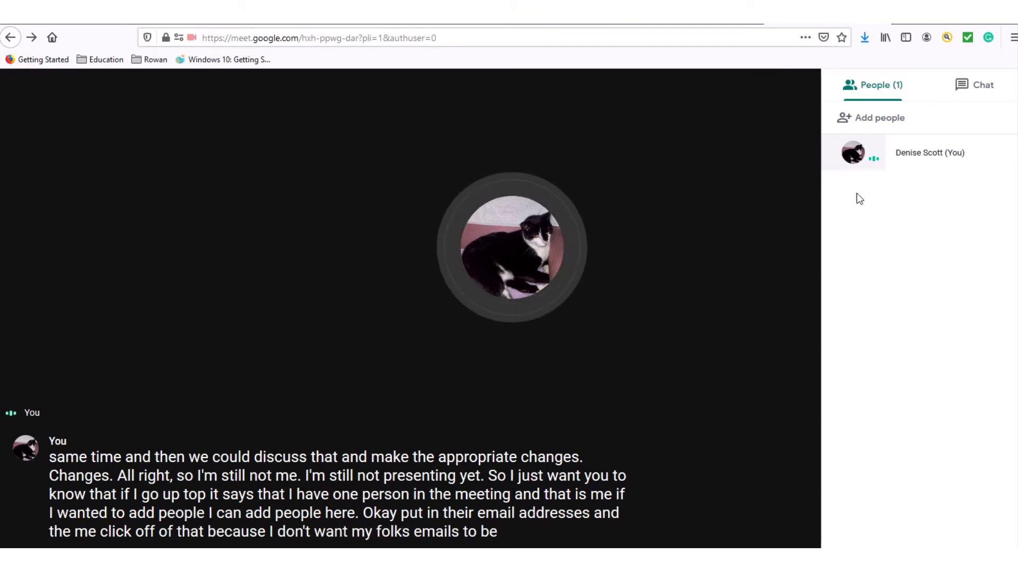
Step: Show the meeting chat and place the cursor in the message field without sending anything
click(972, 89)
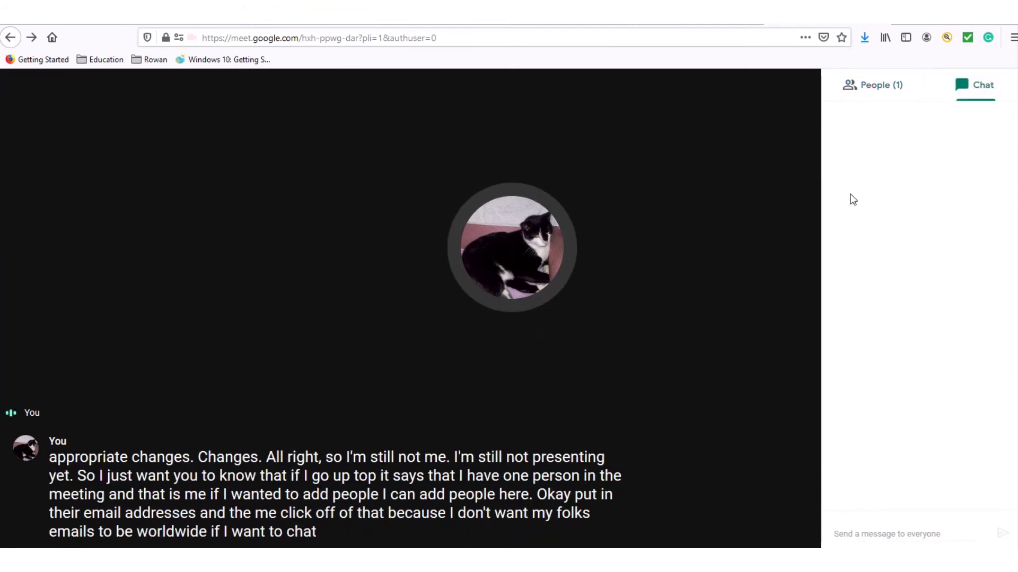
click(867, 531)
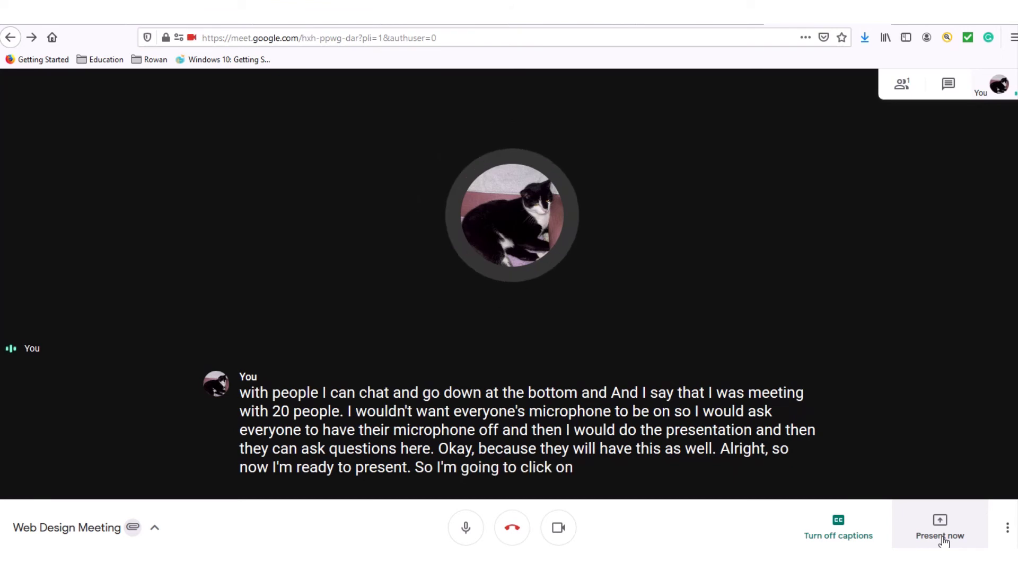
Step: Present the "GoogleCalendar - PowerPoint" window to the meeting, and pin the presentation in the main view
click(941, 536)
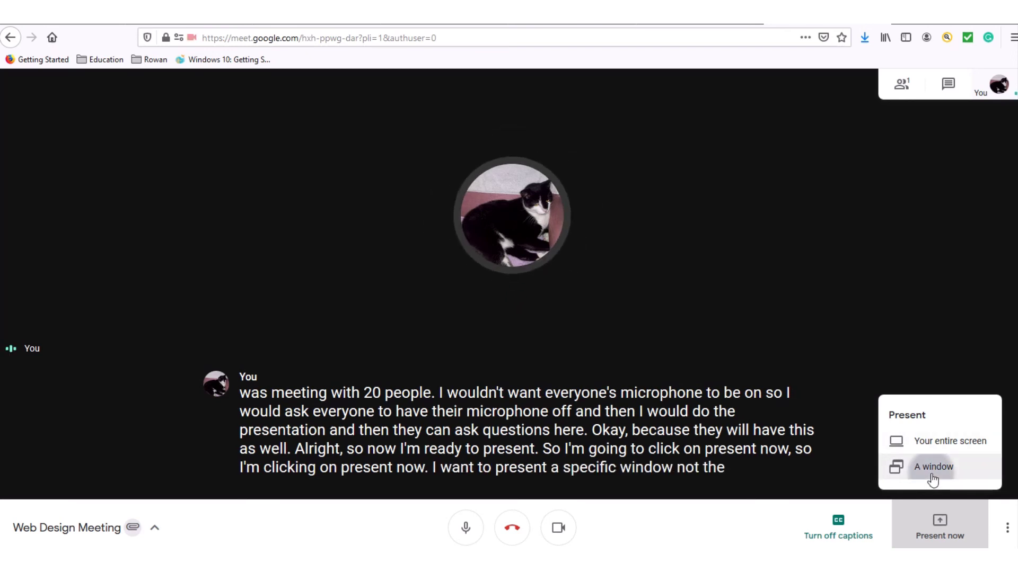
click(931, 478)
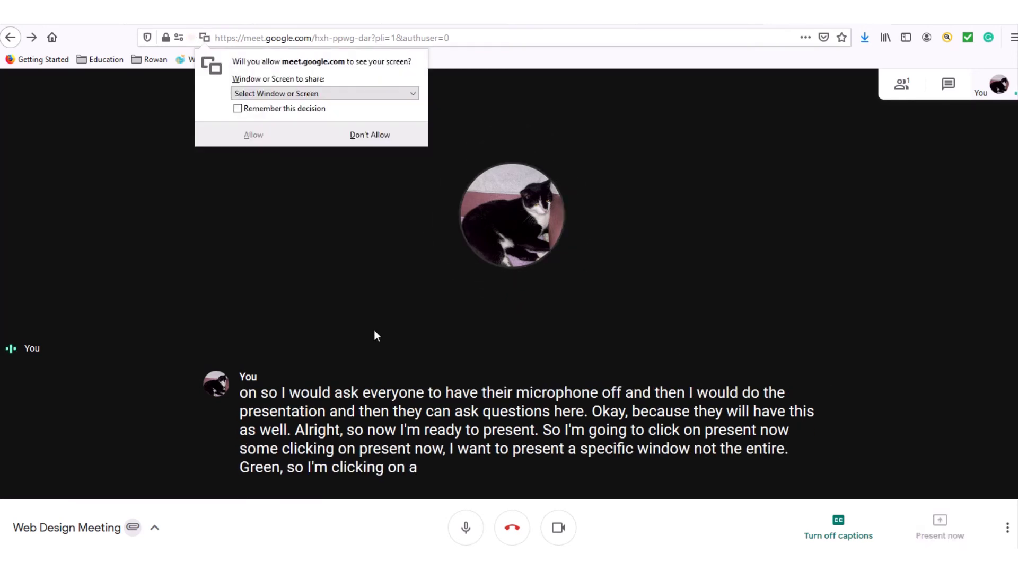
click(414, 94)
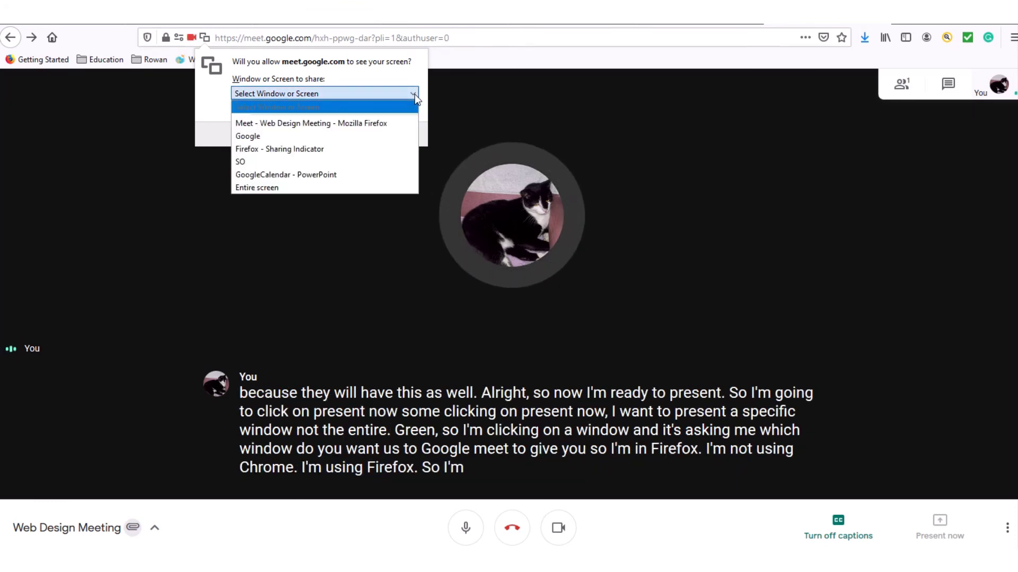
click(386, 177)
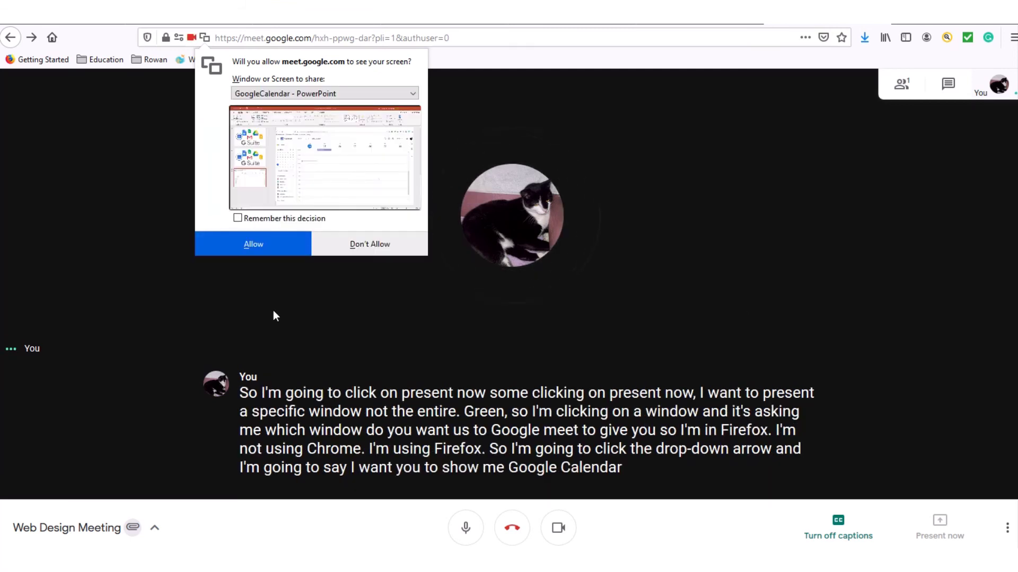
click(251, 253)
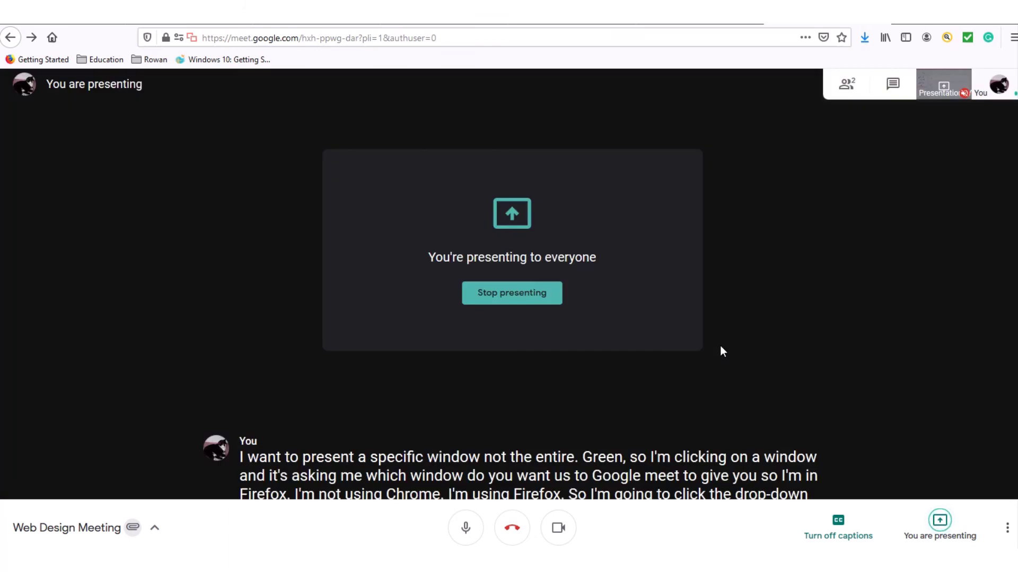
click(937, 96)
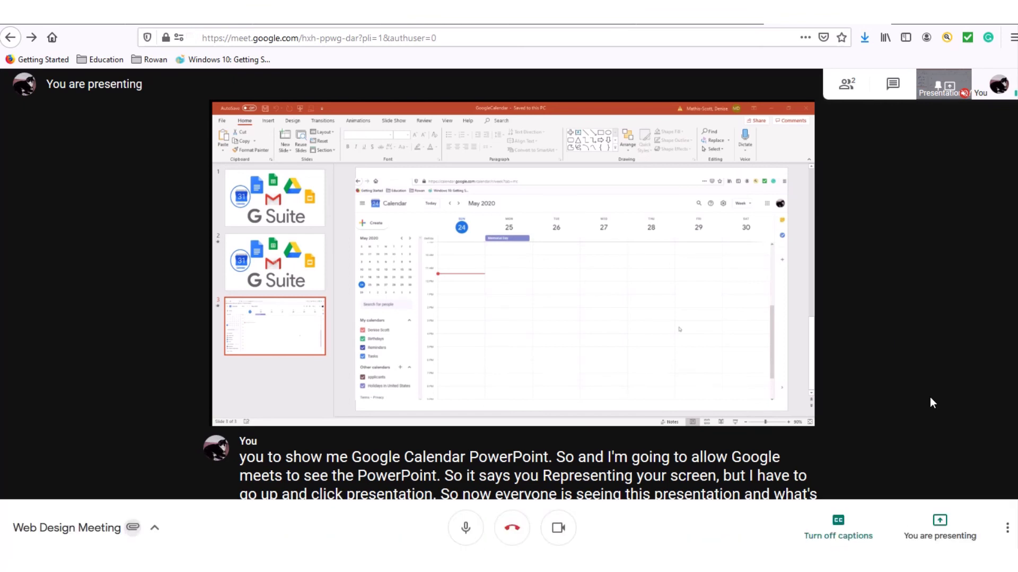
Step: Examine the available meeting layouts, and close the layout choices without changing the layout
click(1008, 531)
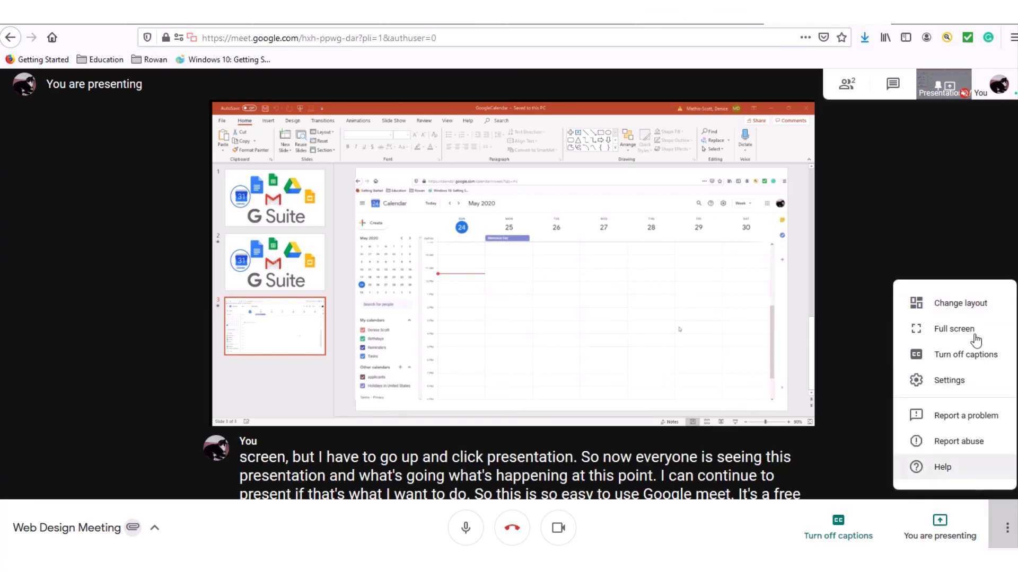
click(965, 305)
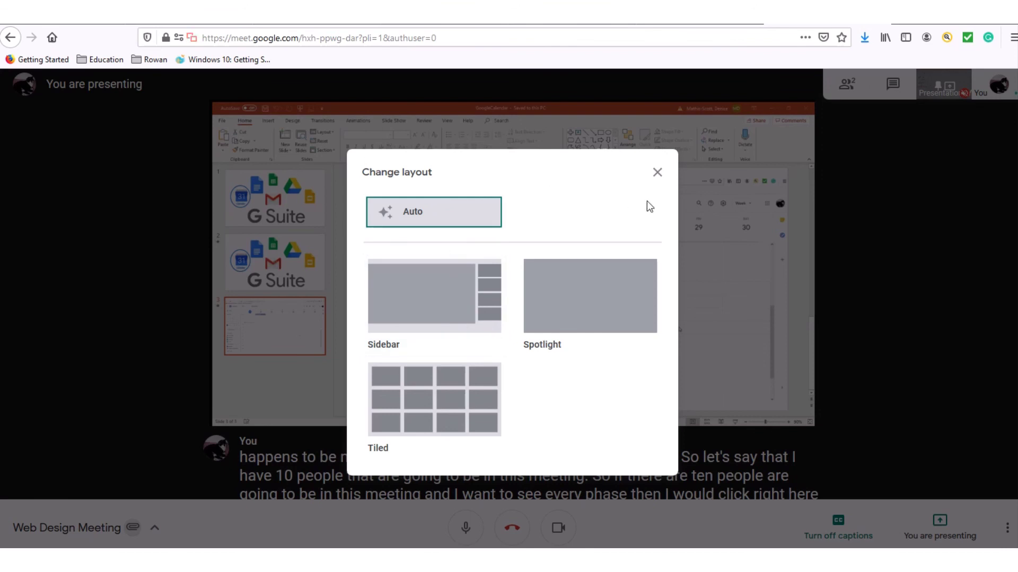
click(657, 173)
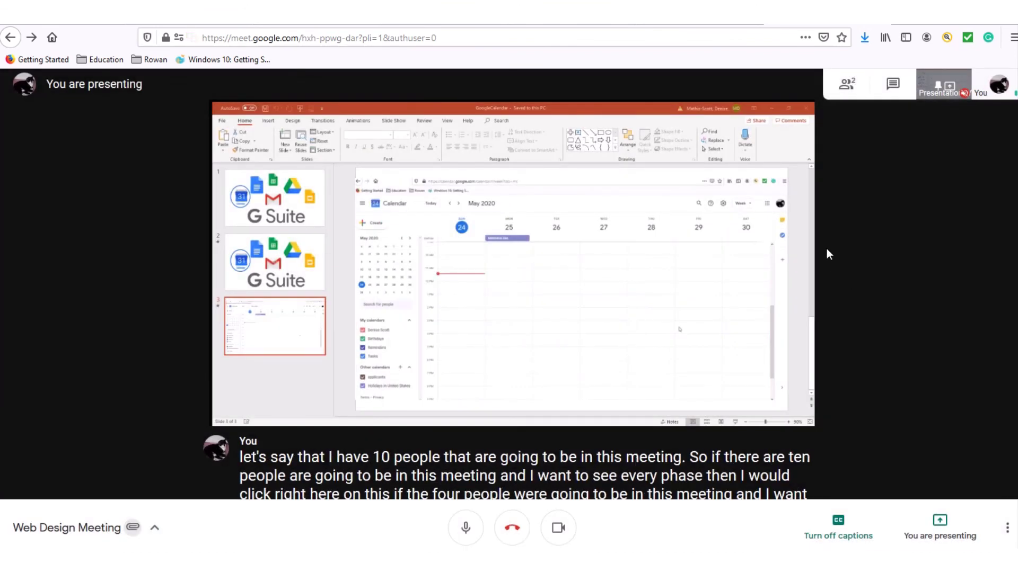